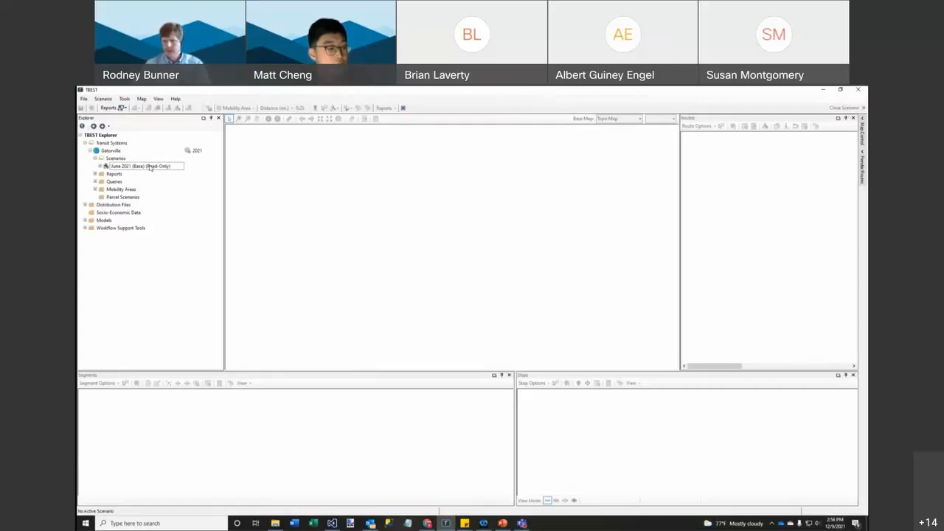
Step: Copy the June 2021 (Base) scenario as a new scenario named Fall 2021
right_click(149, 167)
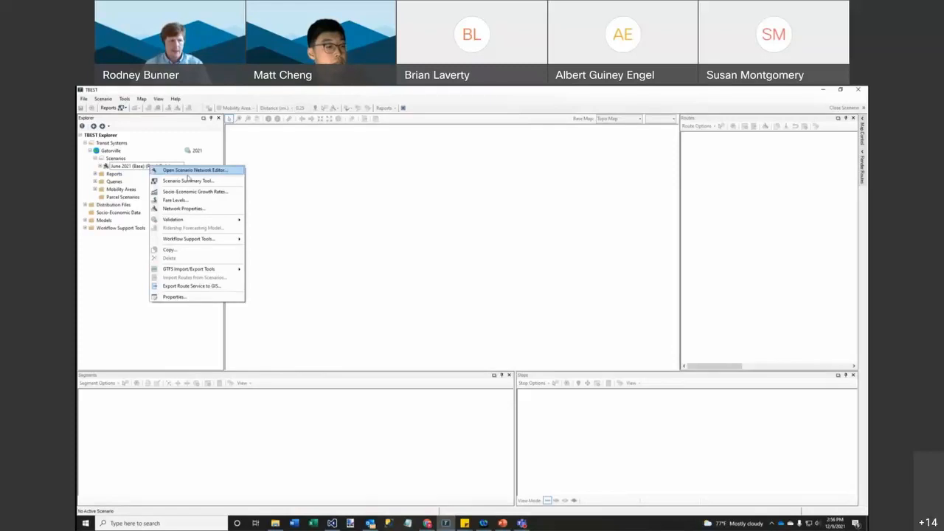
click(217, 252)
drag(494, 226, 425, 230)
text(Fall 2021)
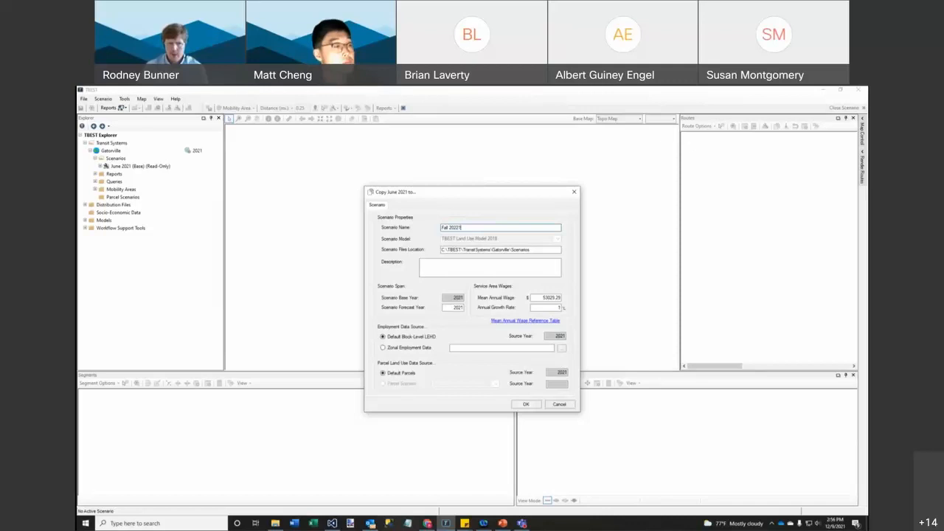
key(BackSpace)
text(1)
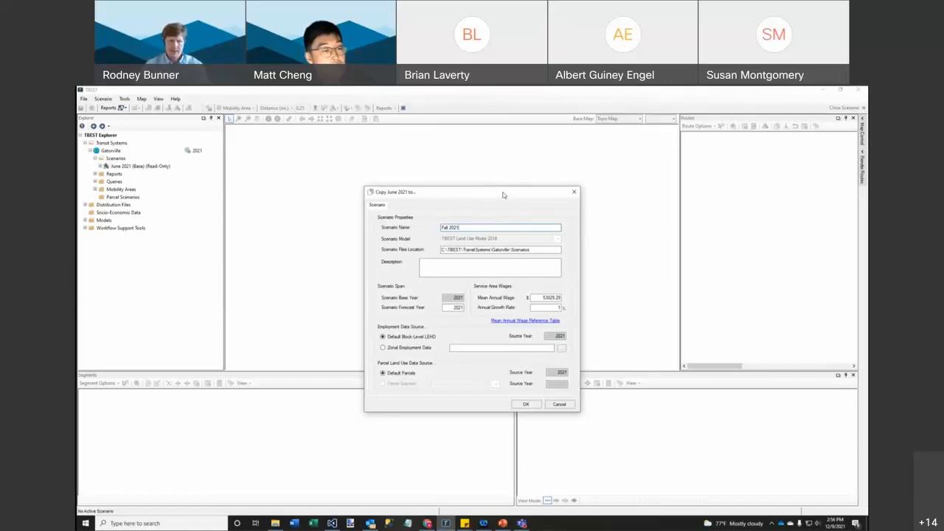
drag(502, 195, 419, 164)
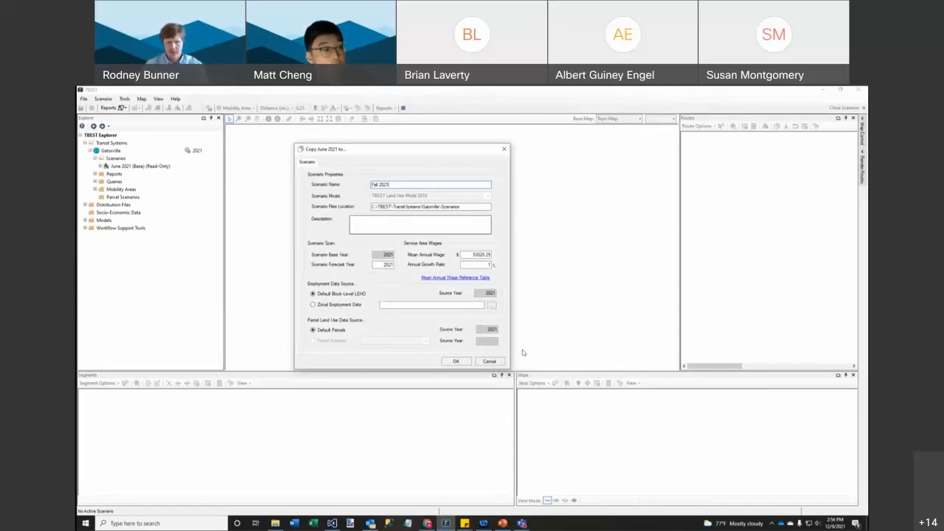
click(457, 361)
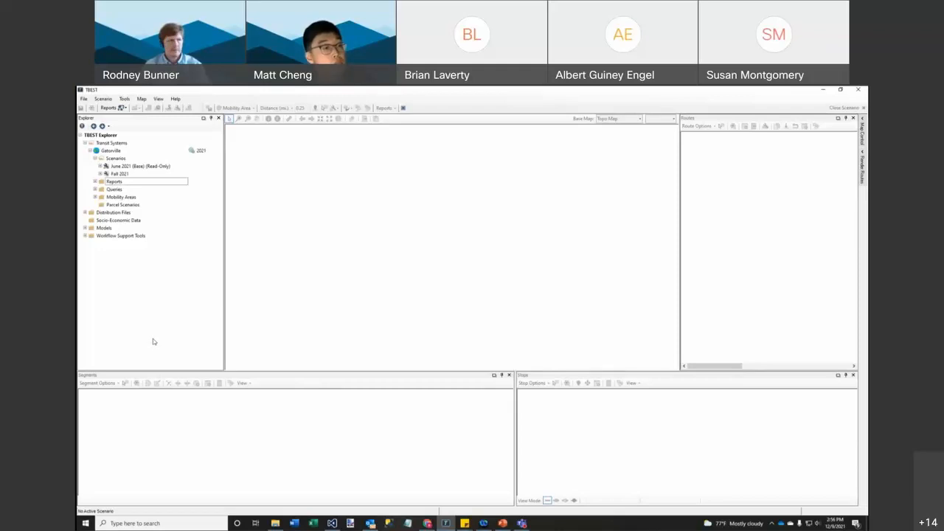
Step: Start importing routes from GTFS into the Fall 2021 scenario
click(127, 174)
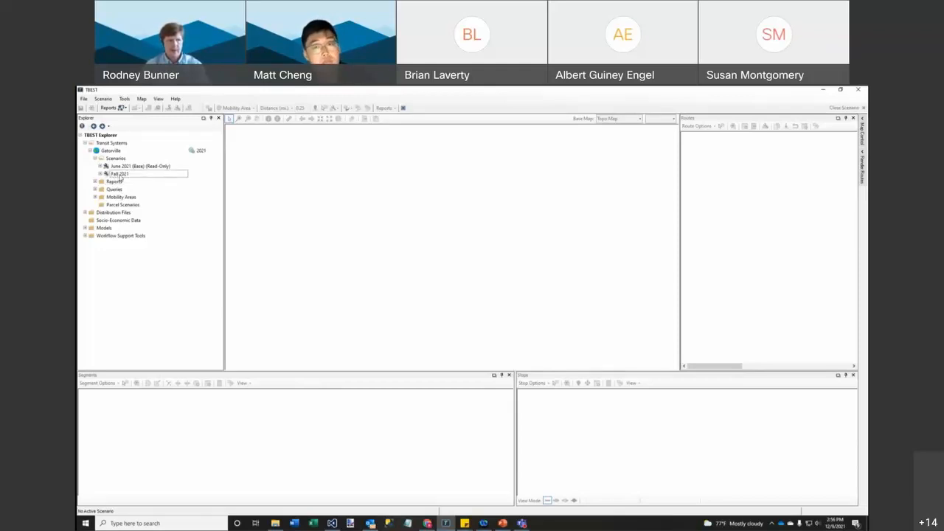
click(135, 168)
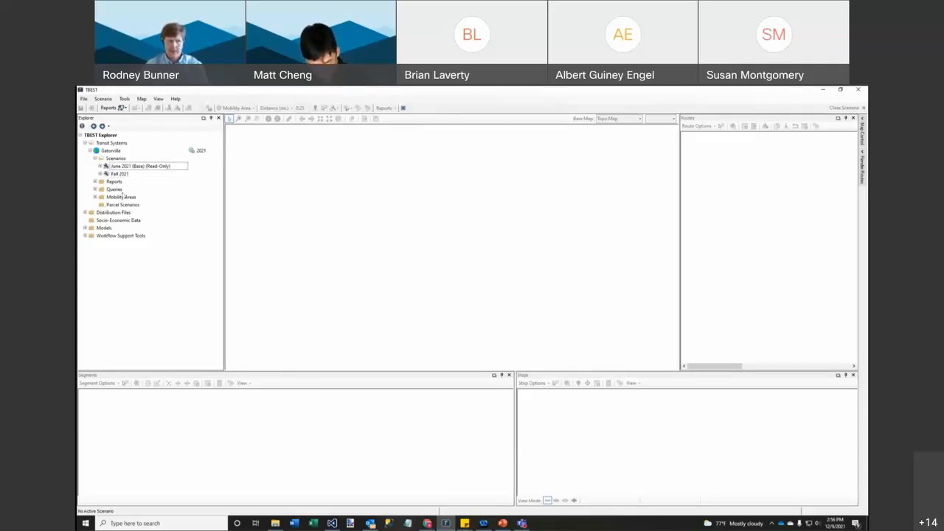
click(124, 174)
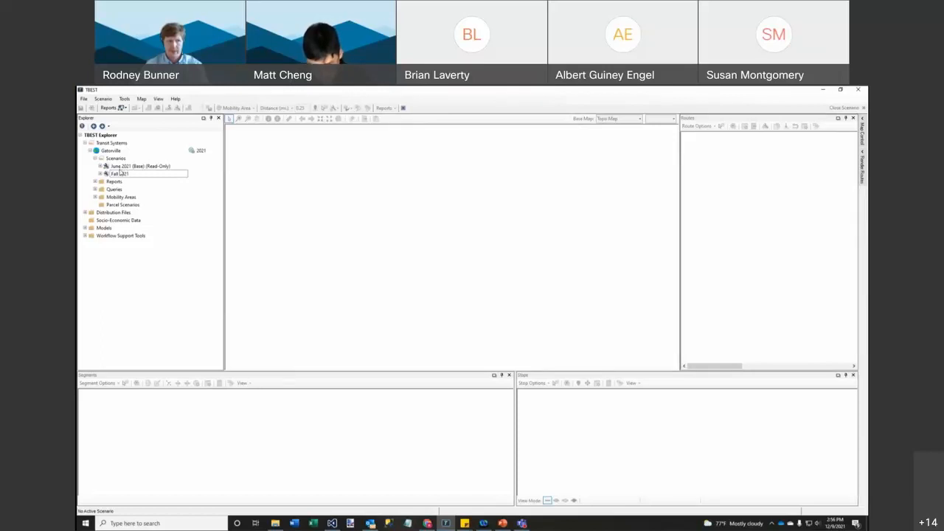
right_click(121, 177)
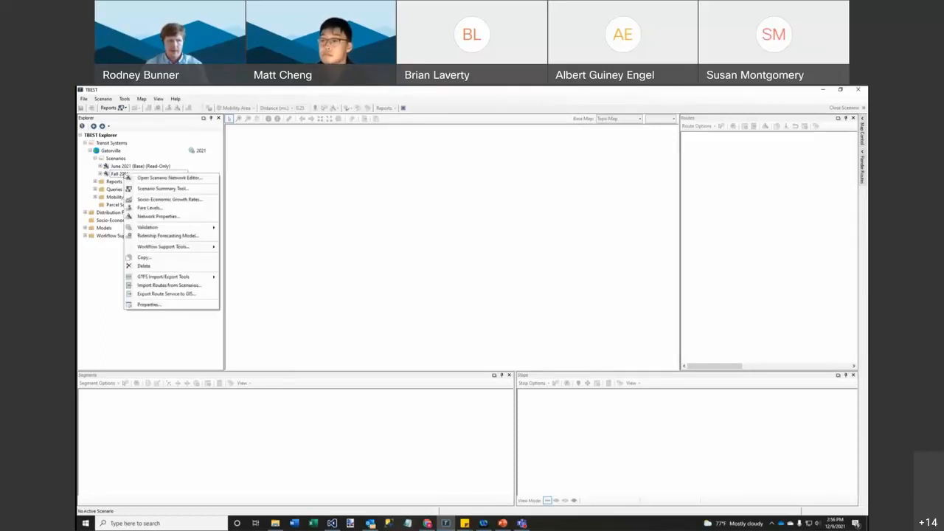
mouse_move(182, 230)
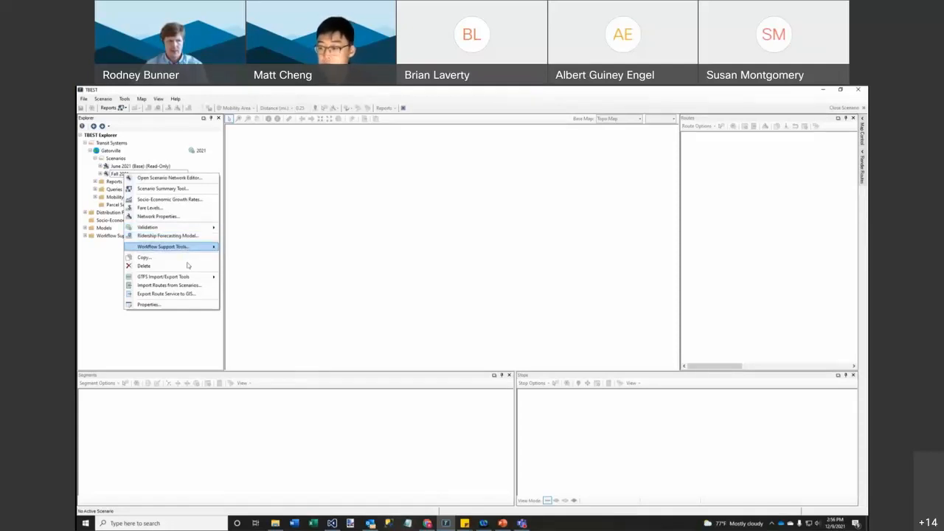
mouse_move(191, 280)
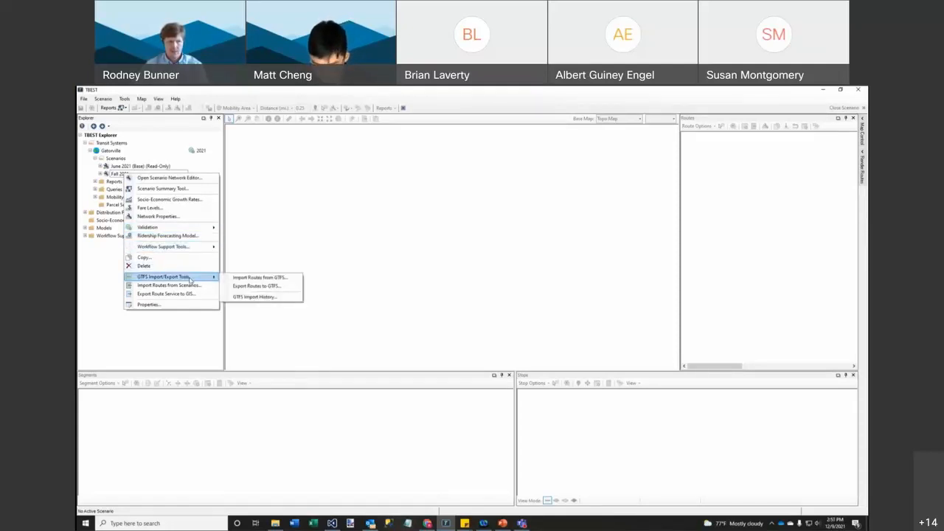
click(283, 277)
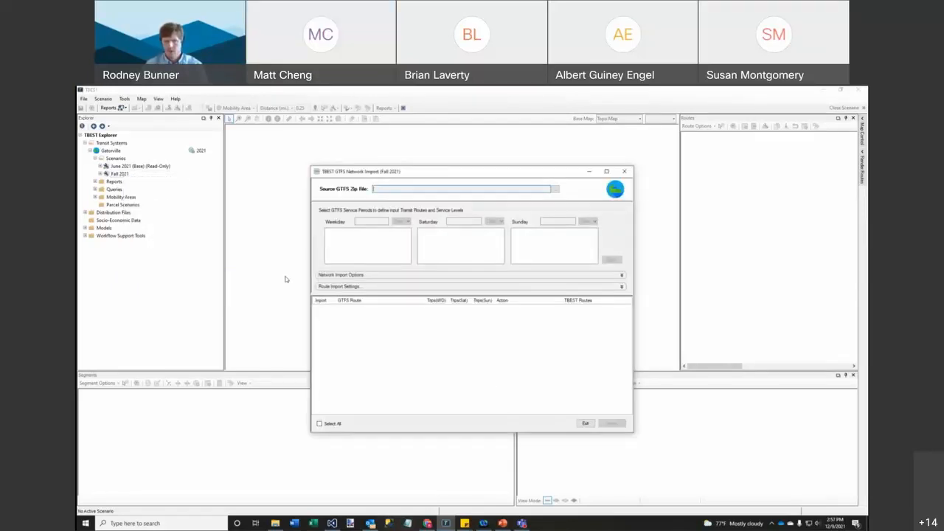
Step: Load Fall2021_Training.zip from C:\TBEST\TransitSystems\Gatorville\Data as the source GTFS file
click(556, 191)
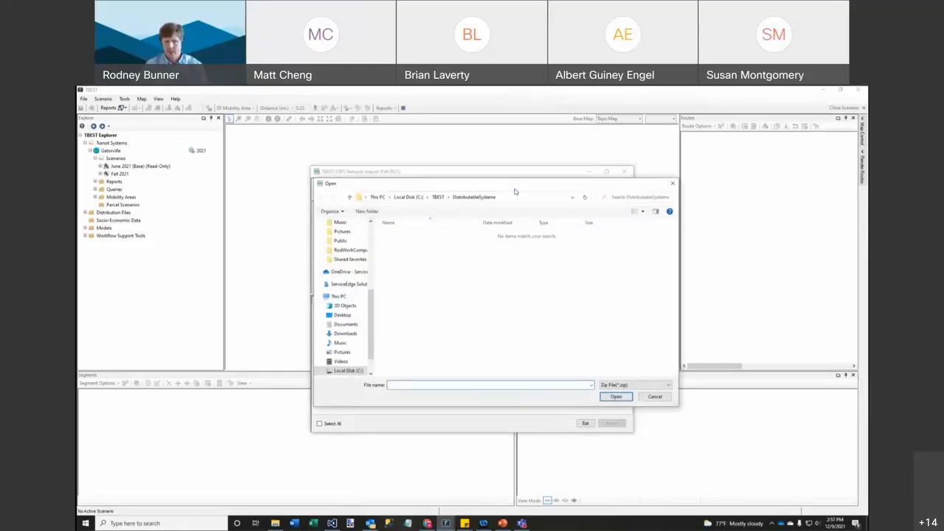
drag(477, 186, 476, 160)
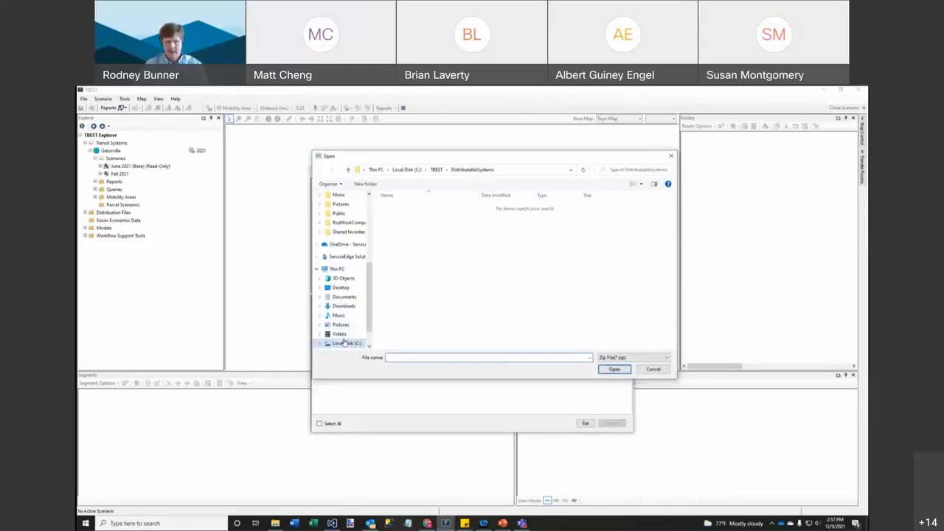
click(418, 170)
scroll(428, 255, down, 3)
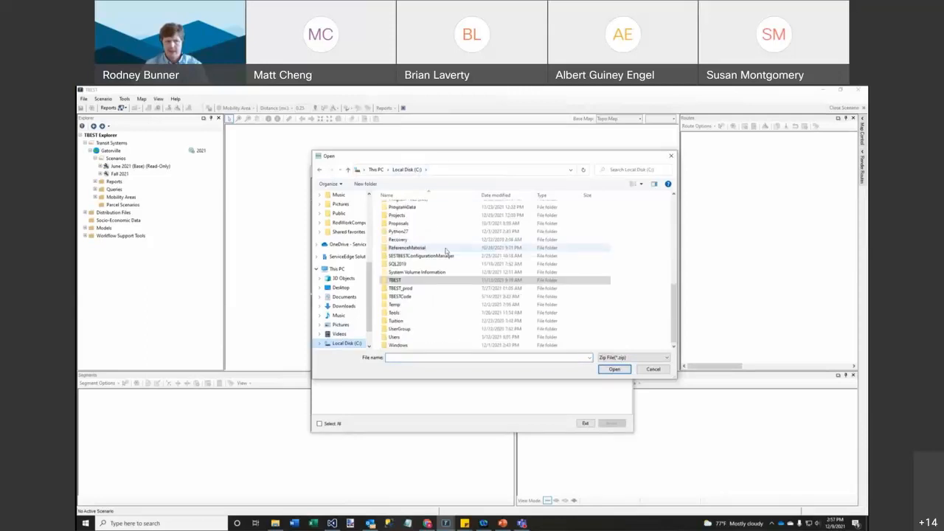
double_click(391, 280)
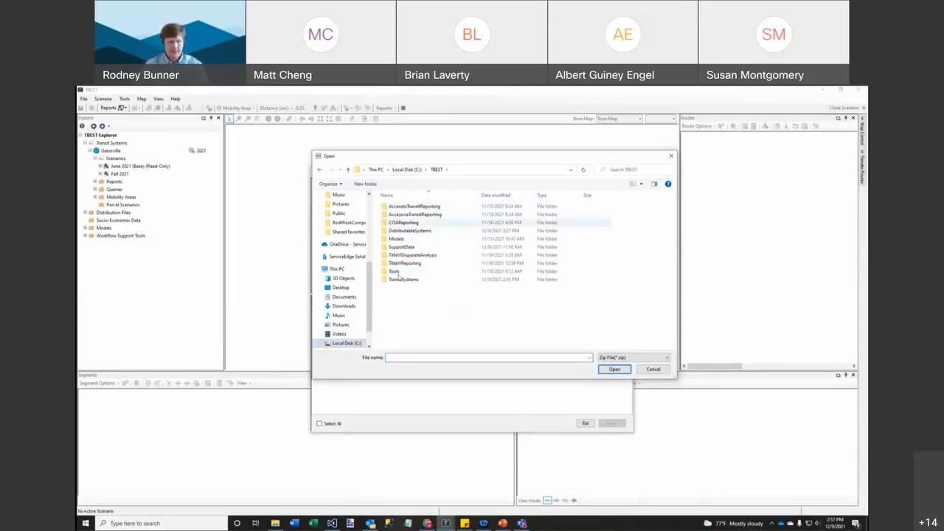
double_click(399, 280)
double_click(406, 207)
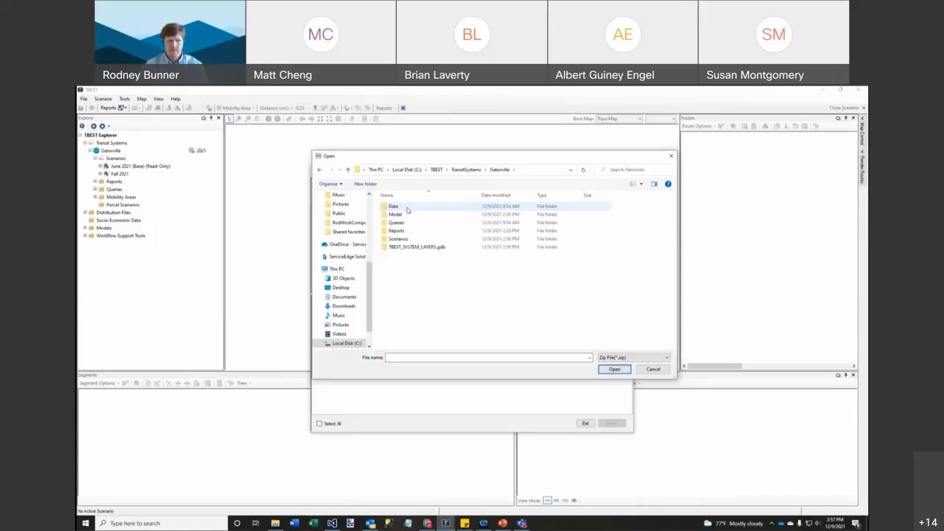
double_click(407, 209)
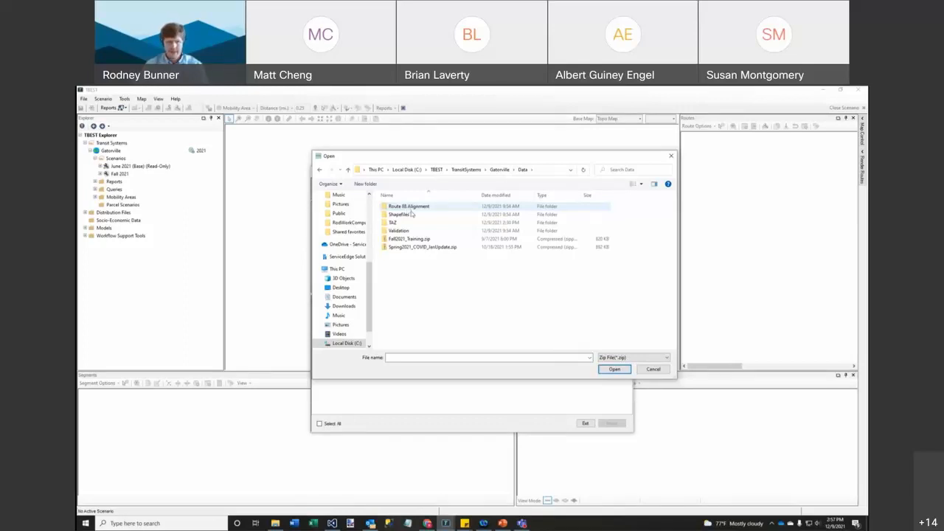
click(417, 239)
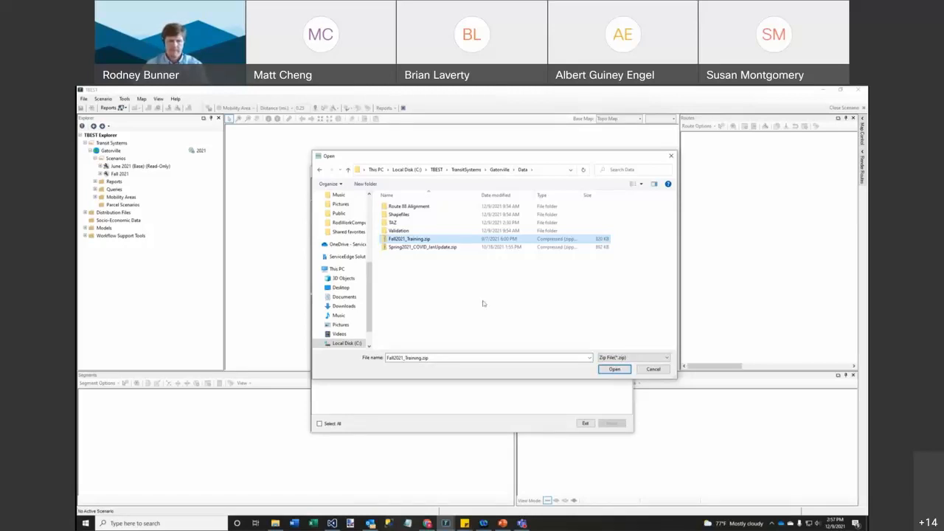
click(615, 369)
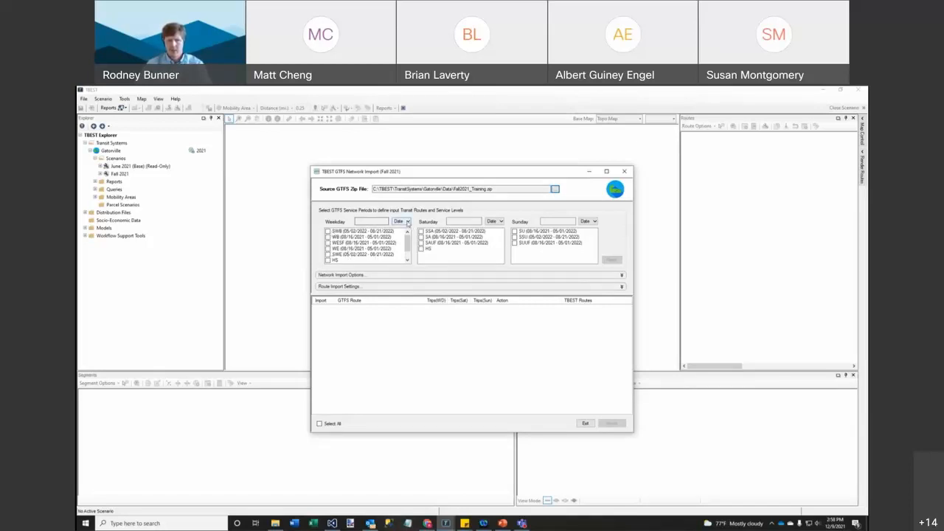
Step: Set the weekday service period by choosing the date 09/07/2021
click(407, 222)
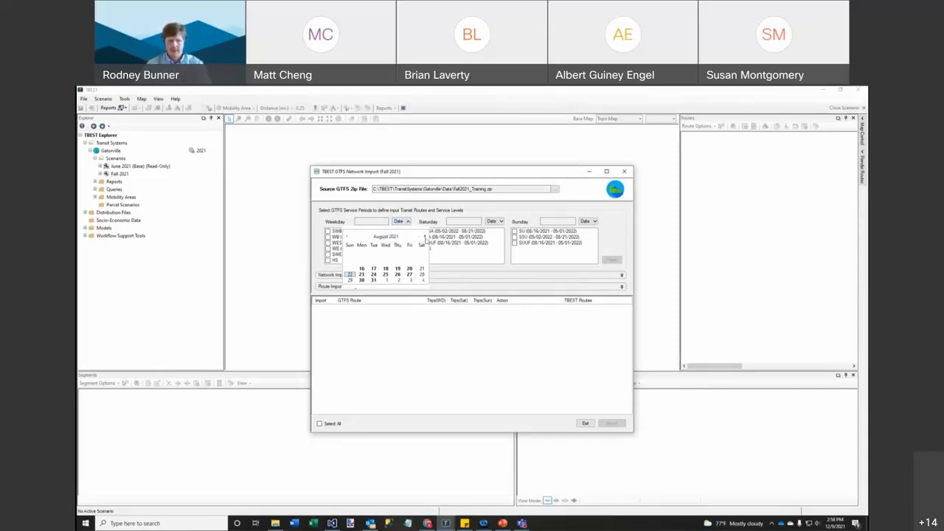
click(425, 237)
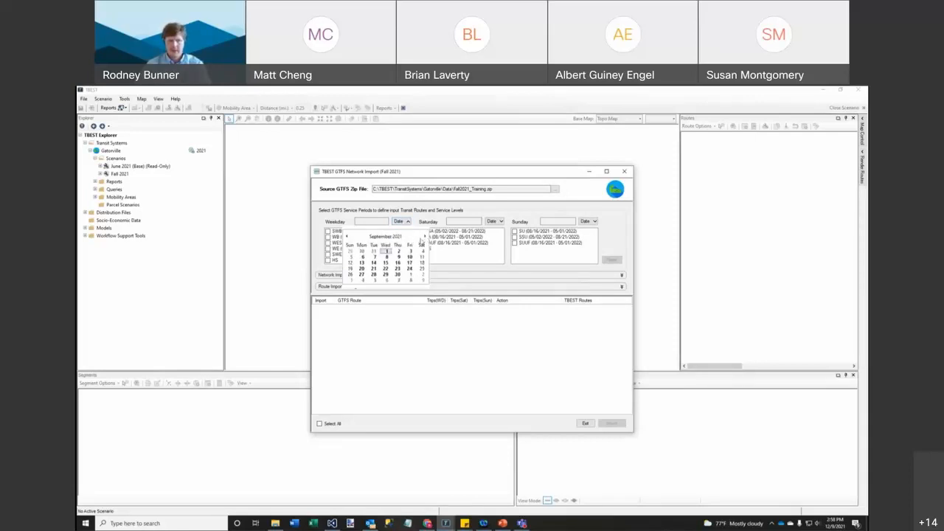
click(376, 257)
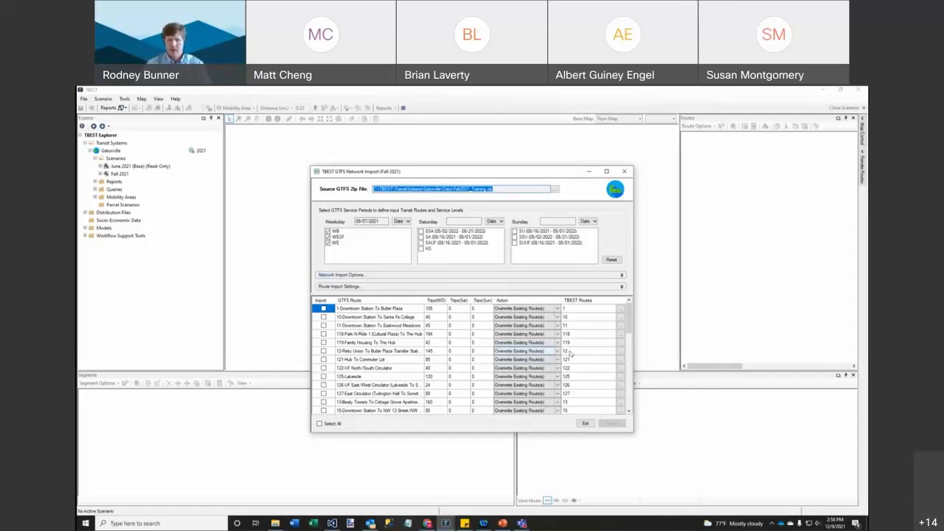
Step: Set the Saturday service date to 09/11/2021 and the Sunday service date to 09/12/2021
drag(467, 434, 467, 508)
mouse_move(630, 355)
mouse_down()
mouse_move(631, 395)
mouse_move(631, 341)
mouse_up()
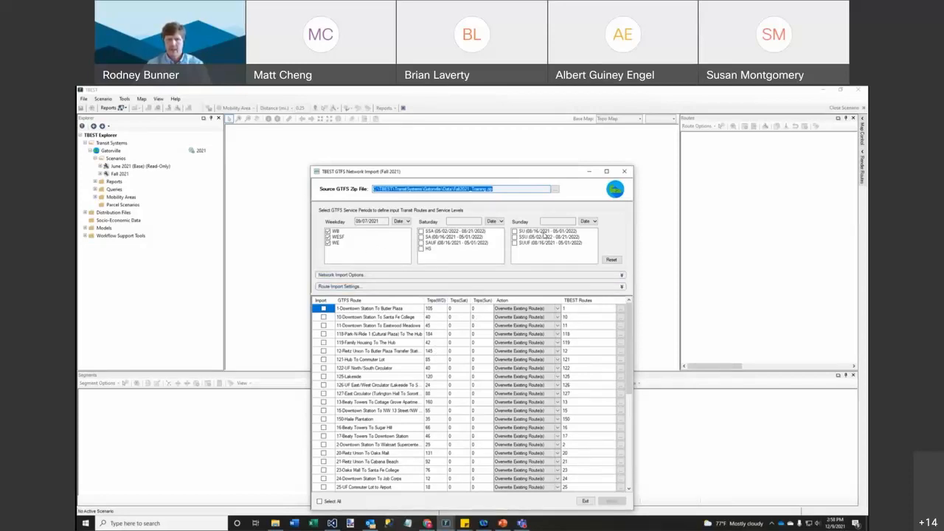
click(500, 221)
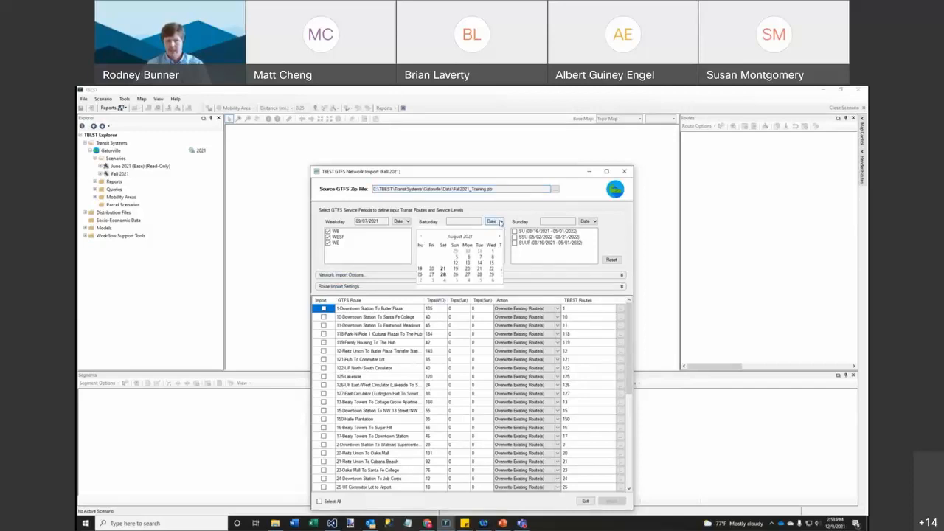
click(499, 236)
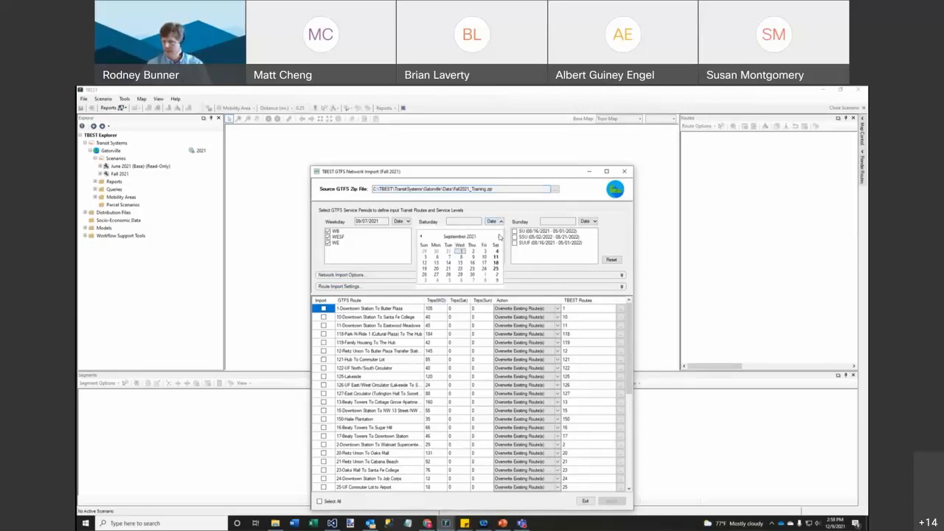
click(497, 257)
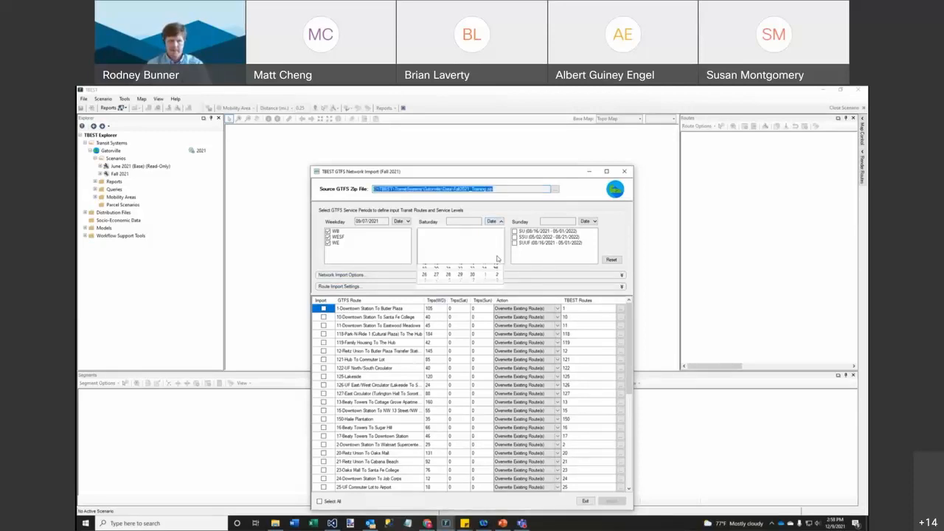
click(587, 221)
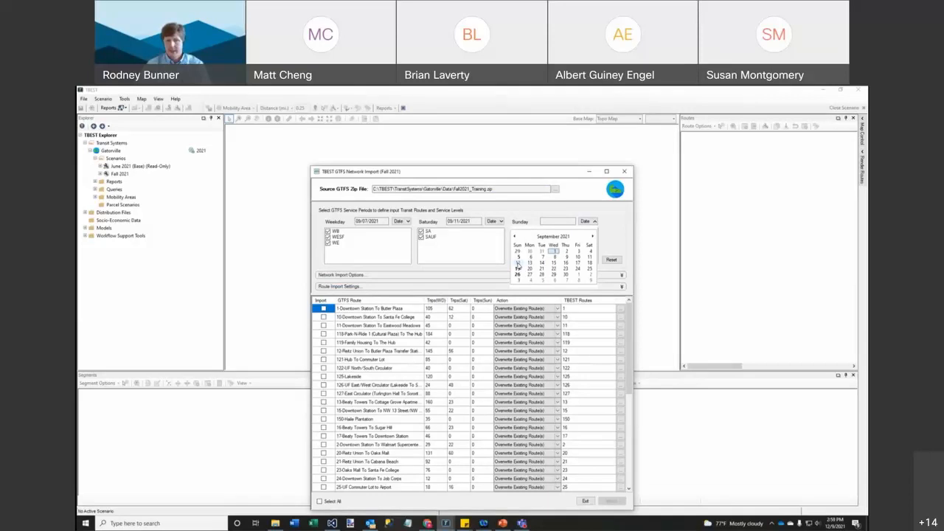
click(517, 264)
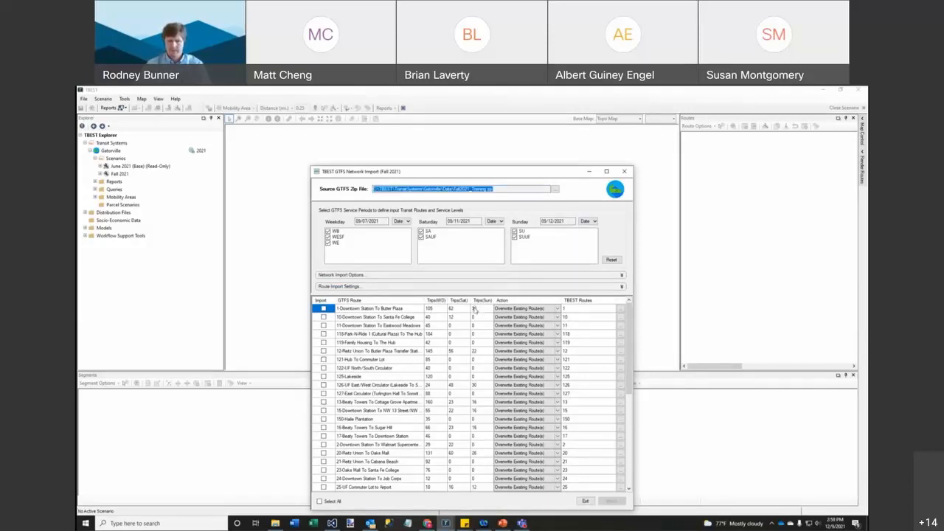
Step: Expand the route import settings and enable showing TBEST routes that are not in the GTFS
drag(484, 170, 473, 119)
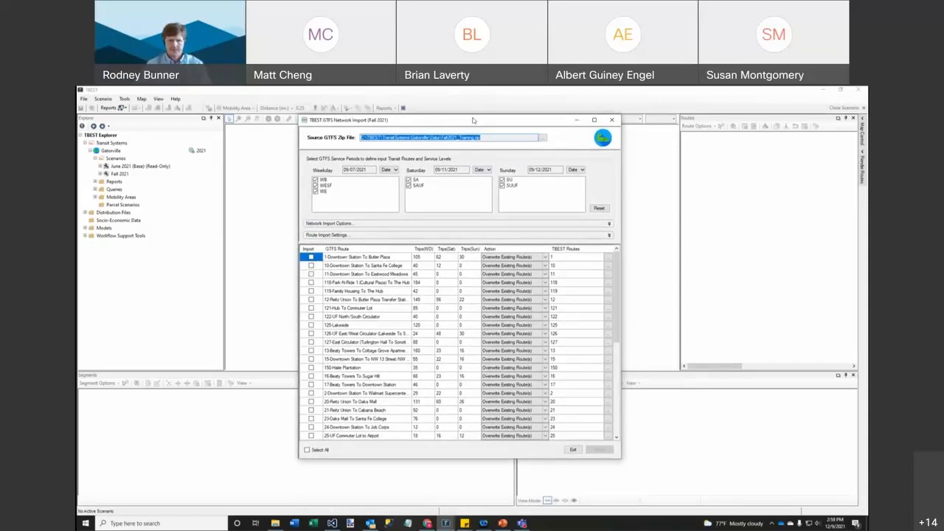
drag(621, 291, 617, 389)
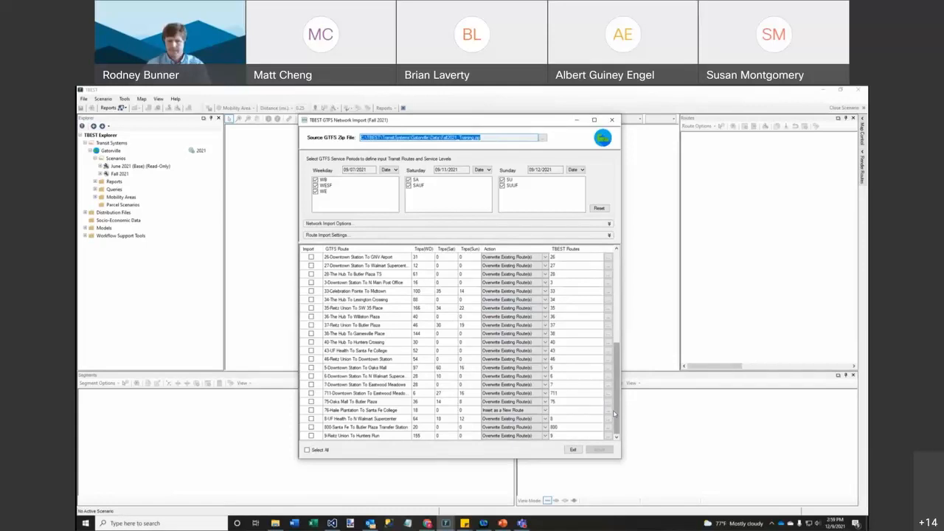
drag(616, 415, 616, 322)
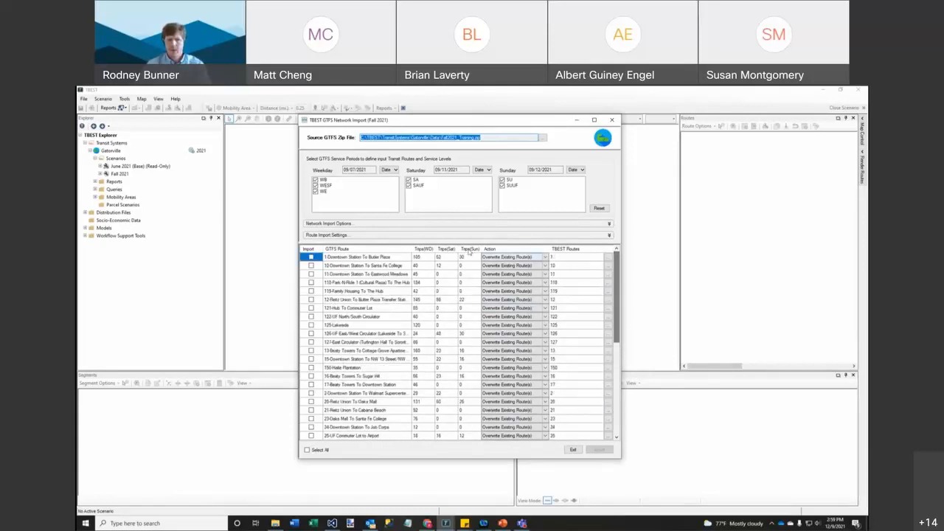
click(463, 235)
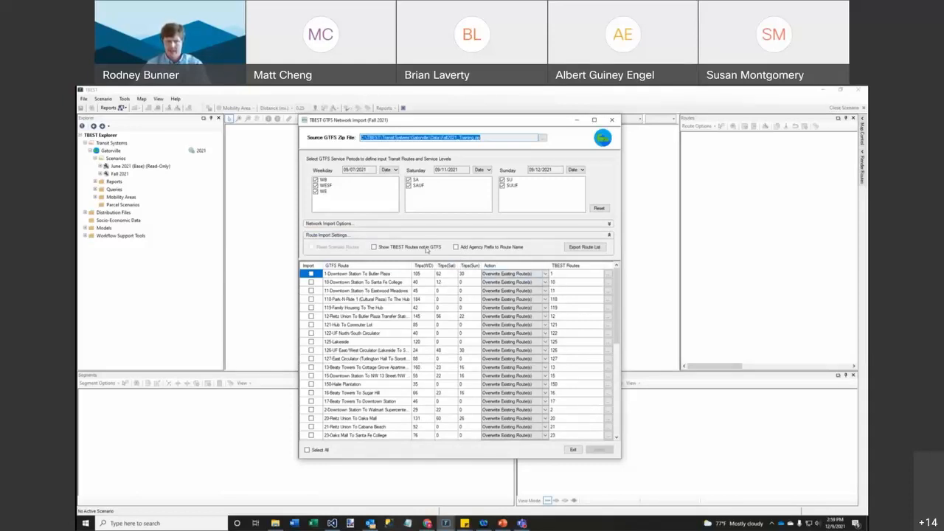
click(425, 250)
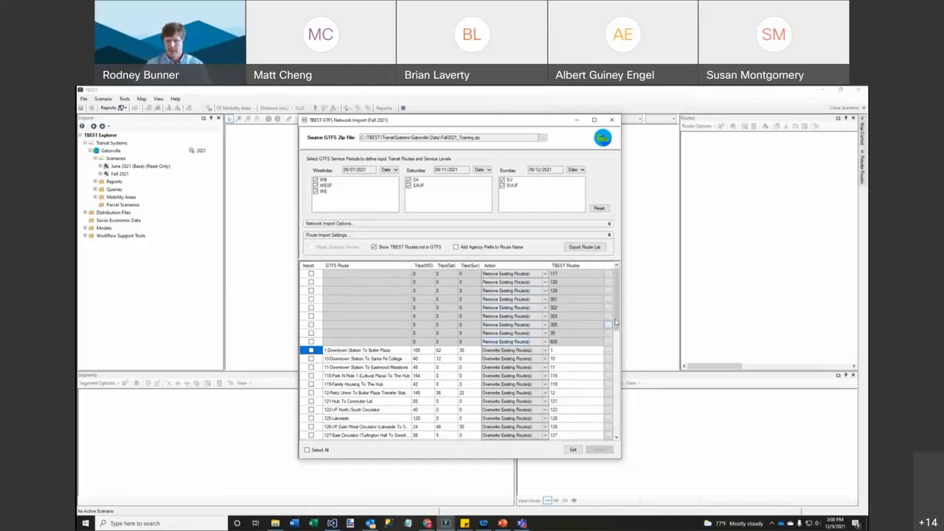
mouse_move(617, 325)
mouse_down()
mouse_move(623, 341)
mouse_move(625, 311)
mouse_up()
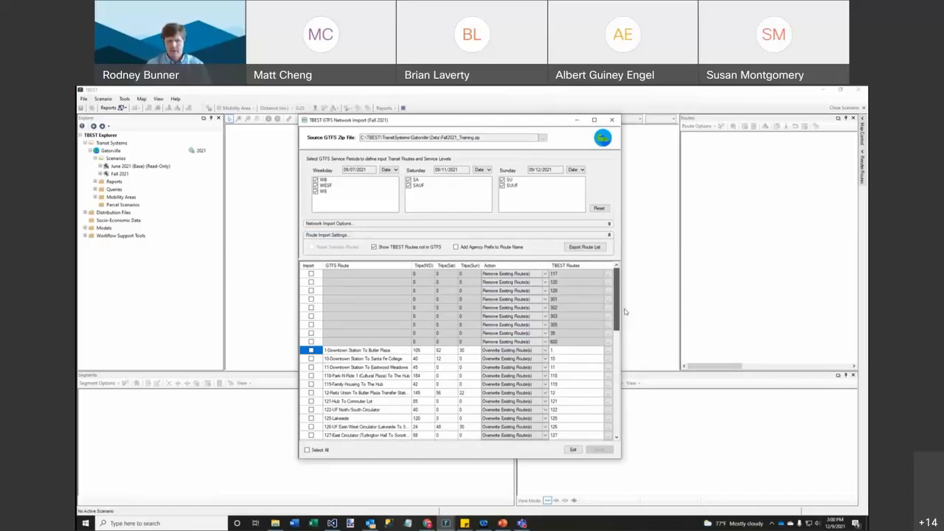
Step: Expand the network import options and try adding the agency prefix to the route names
click(403, 224)
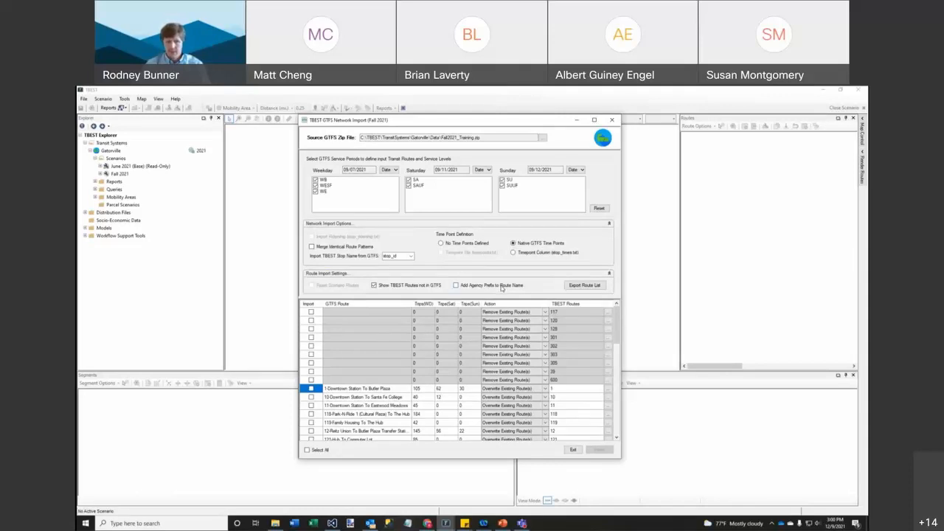
click(502, 288)
drag(618, 317, 628, 429)
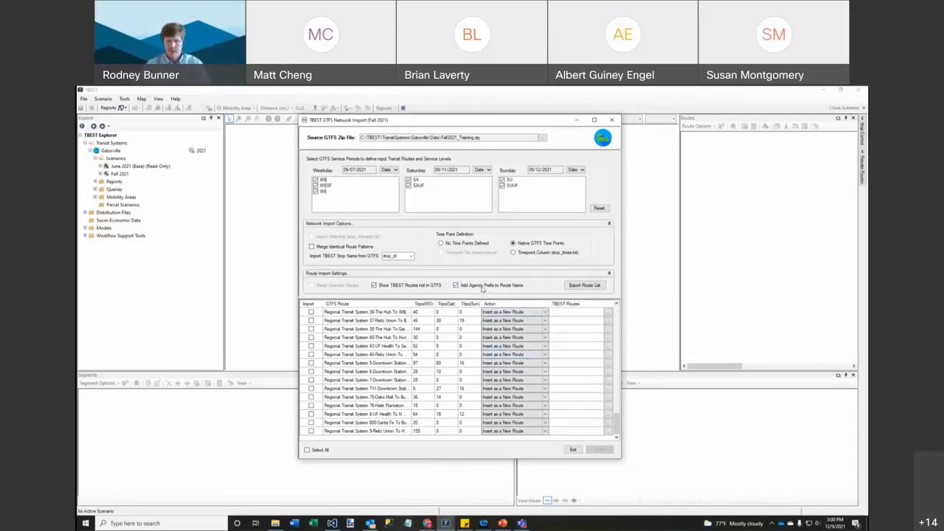
click(513, 286)
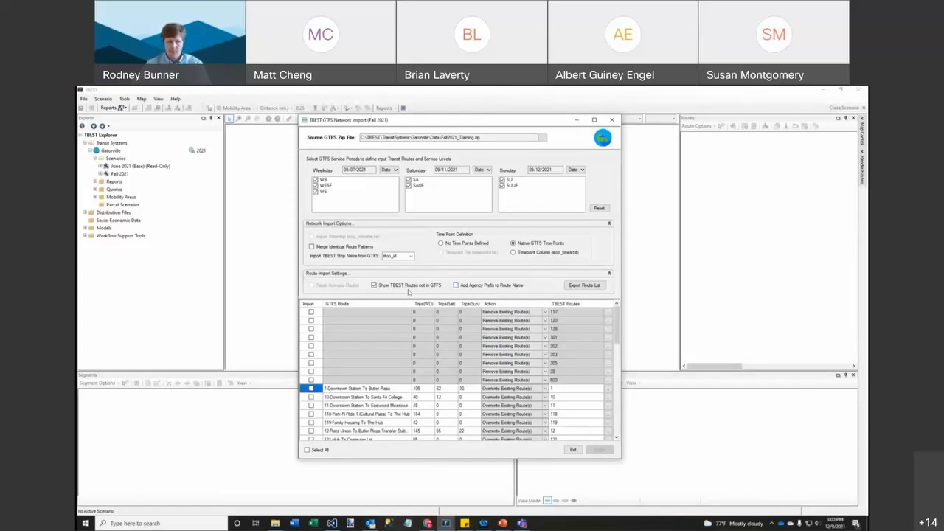
Step: Mark all listed routes for import, including the TBEST routes that are not in the GTFS
mouse_move(617, 327)
mouse_down()
mouse_move(620, 418)
mouse_move(616, 311)
mouse_up()
click(308, 449)
drag(622, 384, 618, 438)
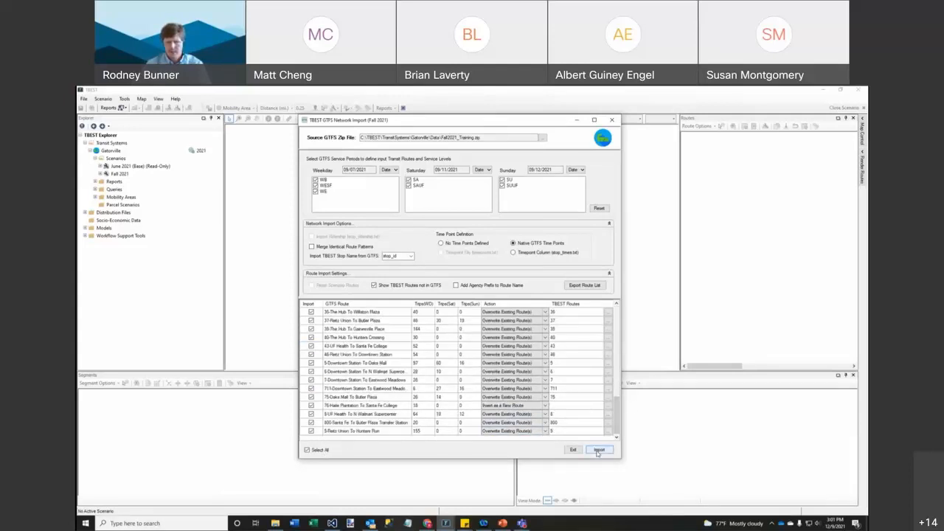
click(599, 449)
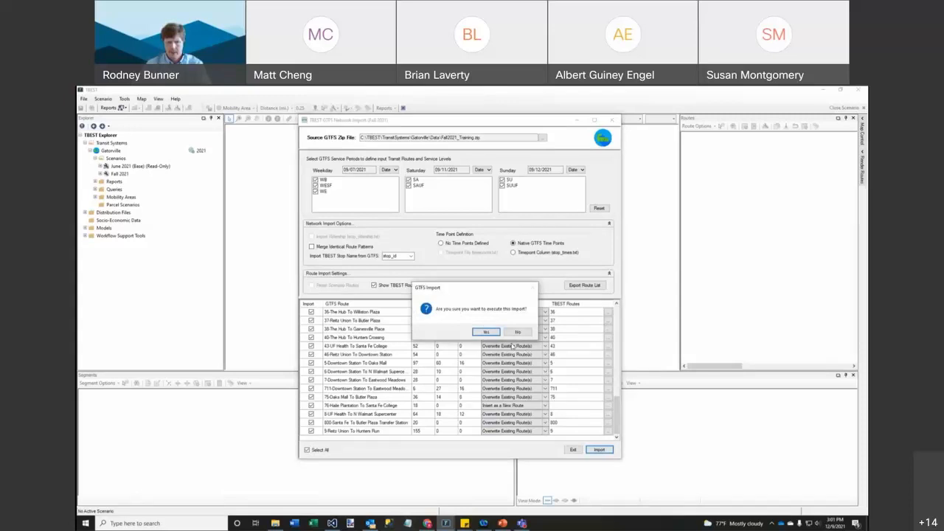
drag(479, 284, 619, 177)
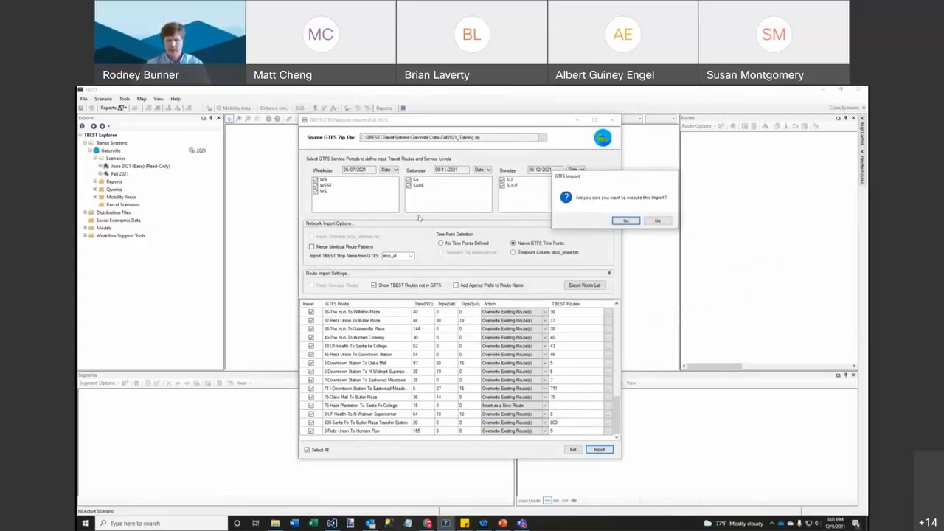
click(657, 219)
Step: Run the GTFS import of all selected routes into the Fall 2021 scenario and open the imported routes
drag(614, 434, 618, 329)
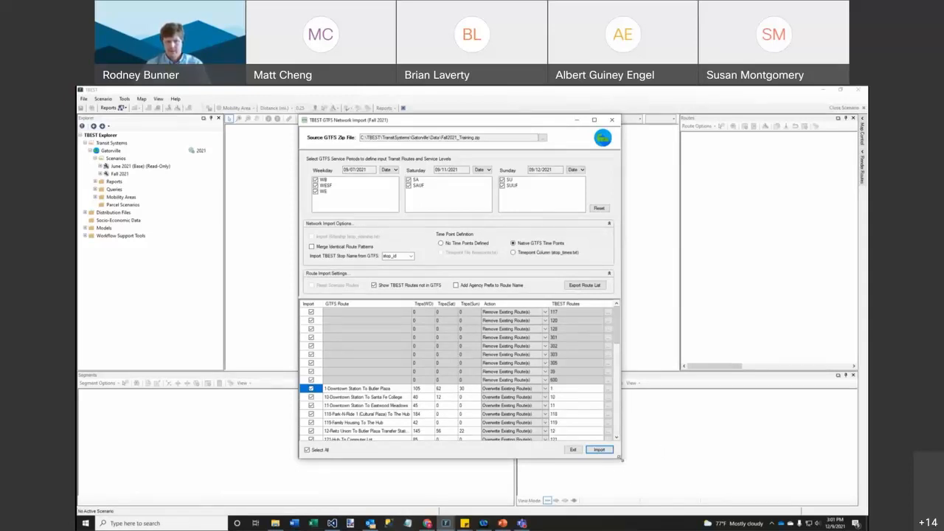
drag(642, 487, 632, 463)
click(610, 455)
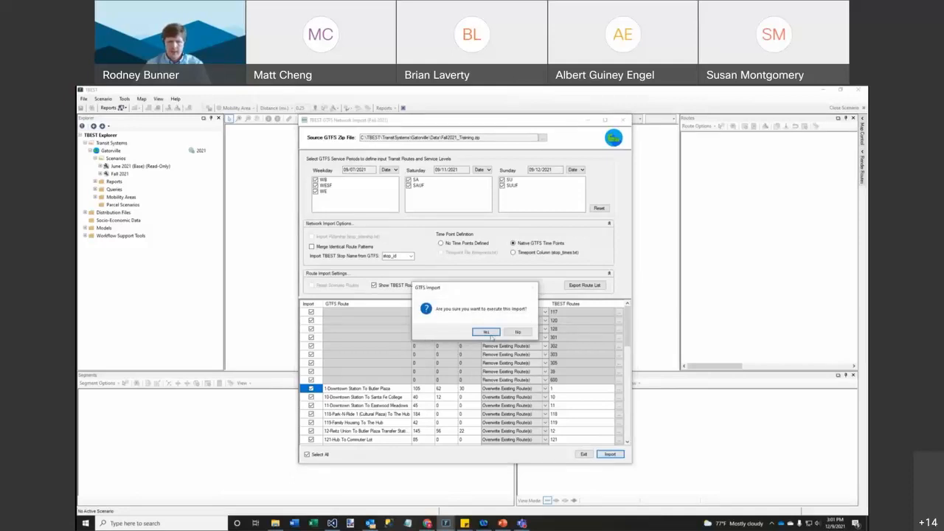
click(486, 333)
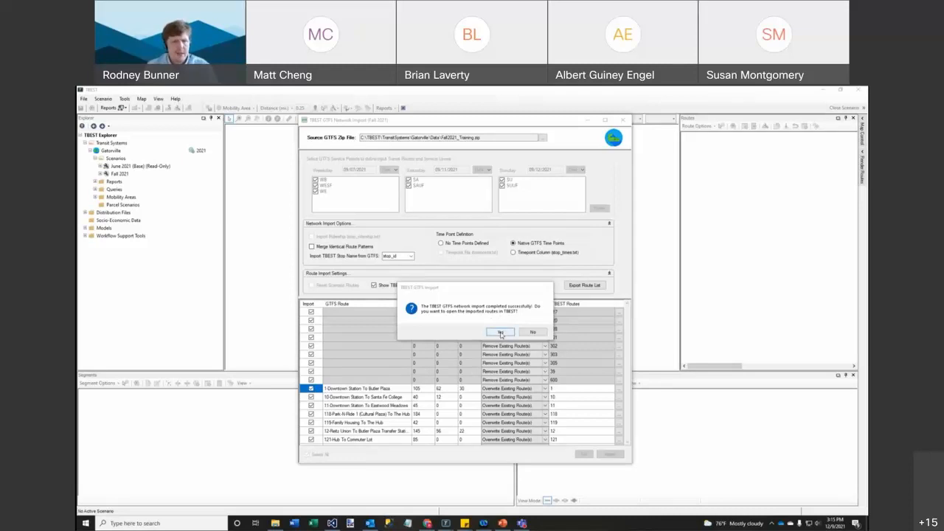
click(501, 333)
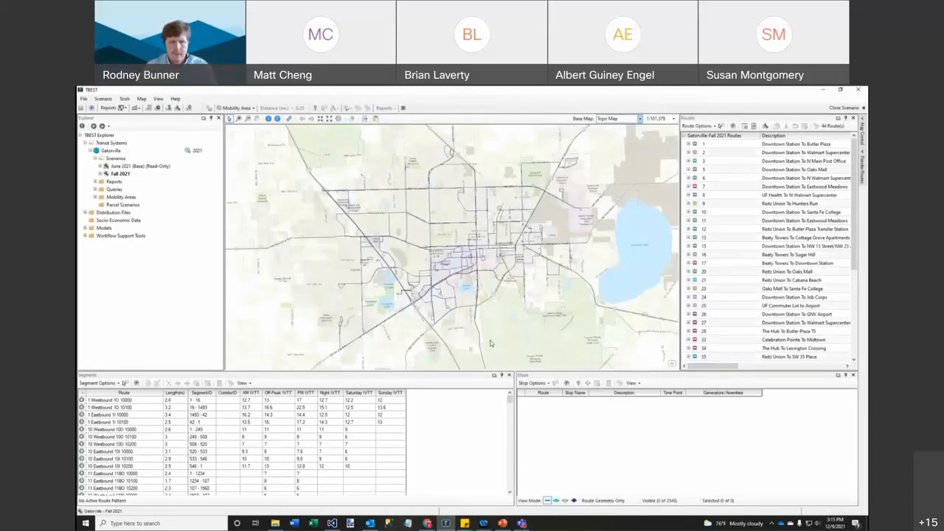
Step: View the route service summary of route 76, Haile Plantation To Santa Fe College, and close it
drag(857, 241, 856, 338)
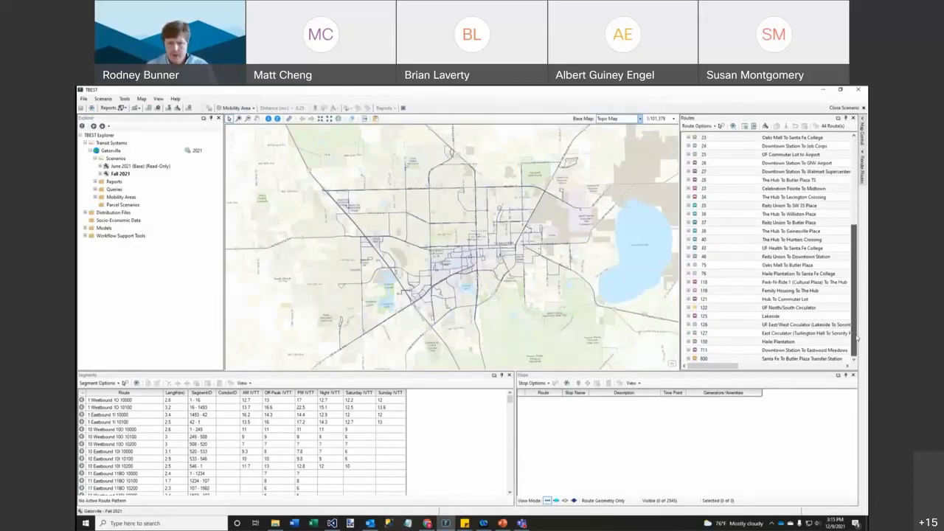
click(718, 275)
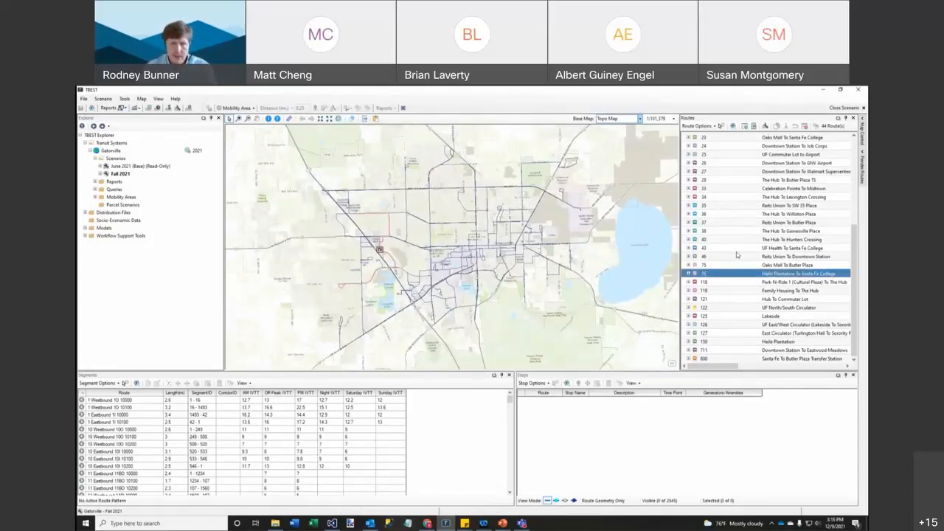
double_click(720, 276)
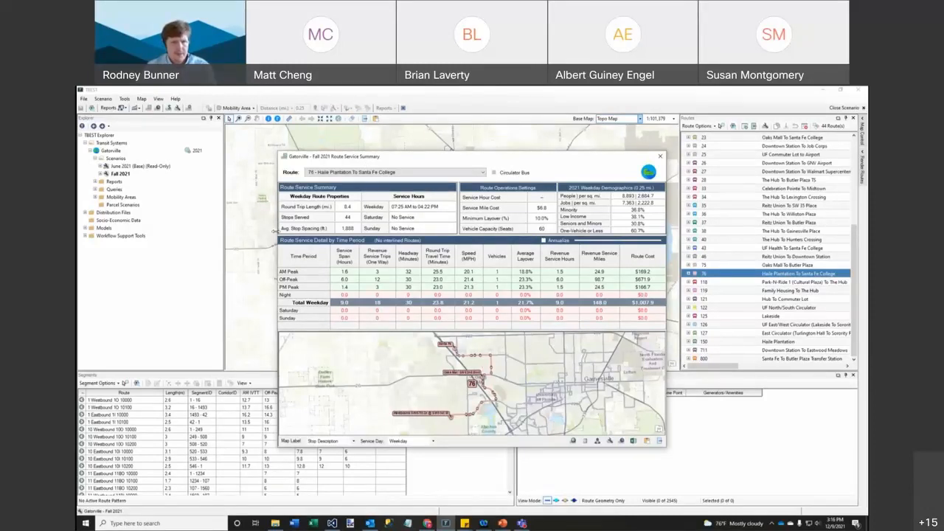
click(660, 156)
Step: Look through the full Fall 2021 route list and reselect route 76
scroll(810, 248, up, 6)
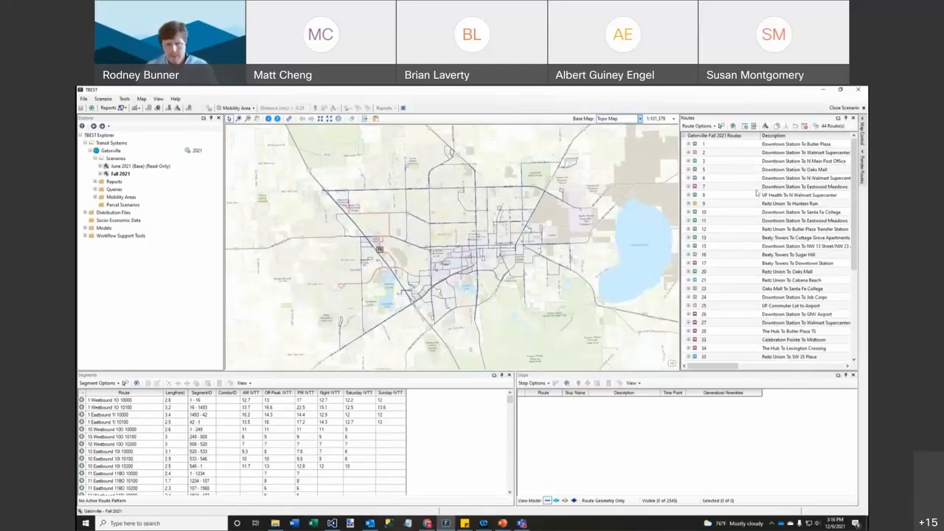
scroll(755, 273, down, 6)
click(754, 274)
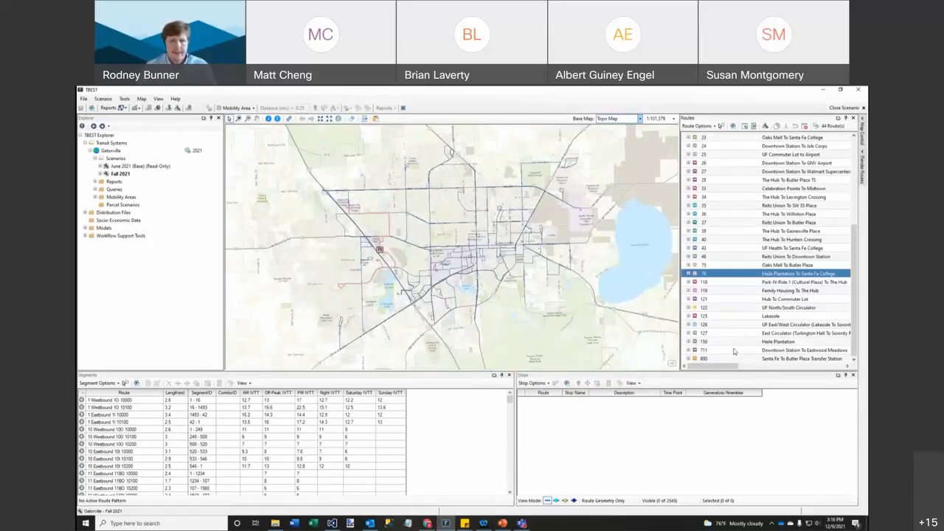
scroll(758, 293, up, 6)
scroll(758, 293, down, 6)
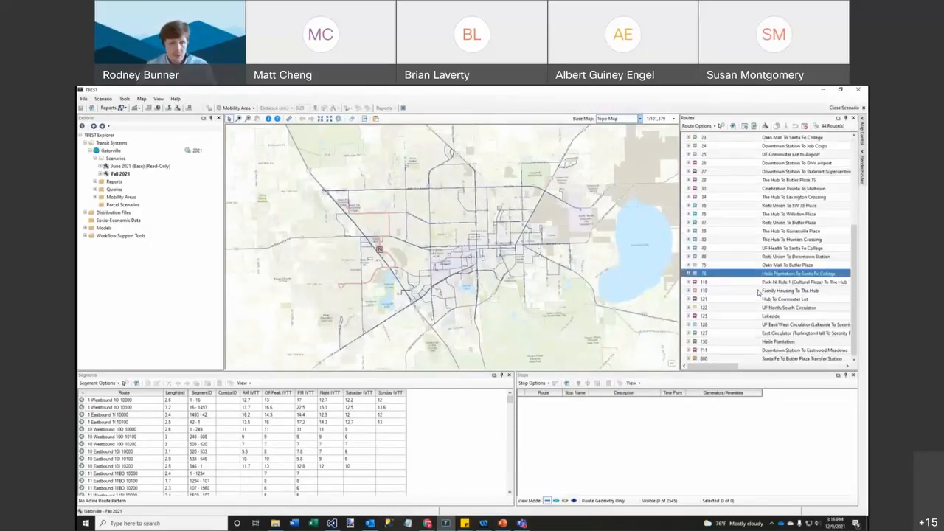